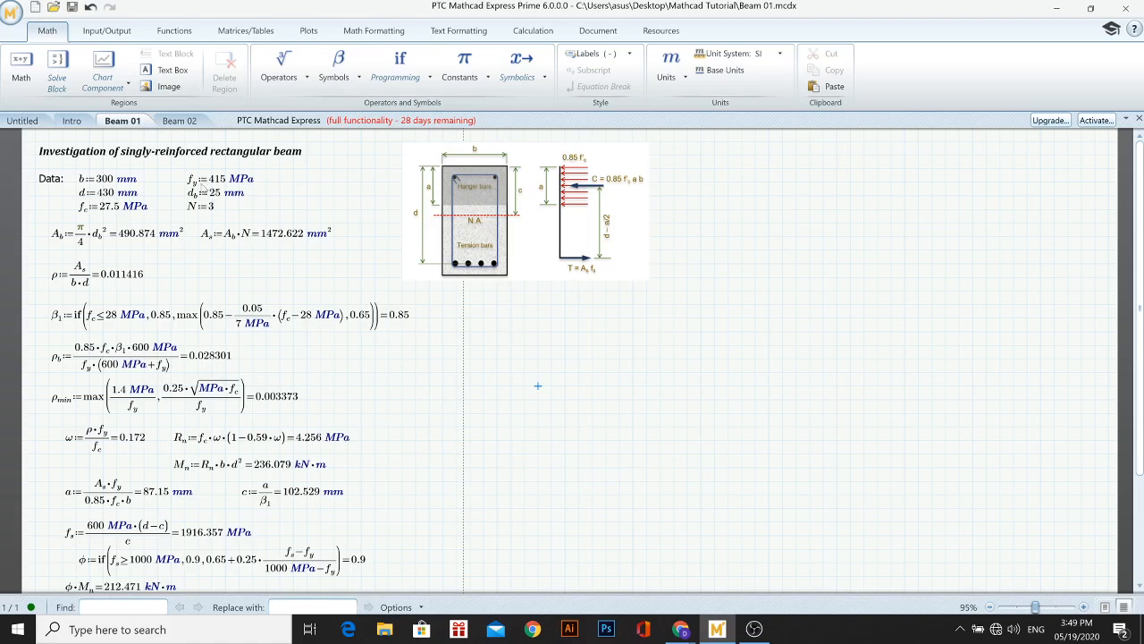
Step: Review the Beam 01 calculations from the input data down to the nominal moment, steel stress and φ·Mn results
scroll(304, 501, down, 4)
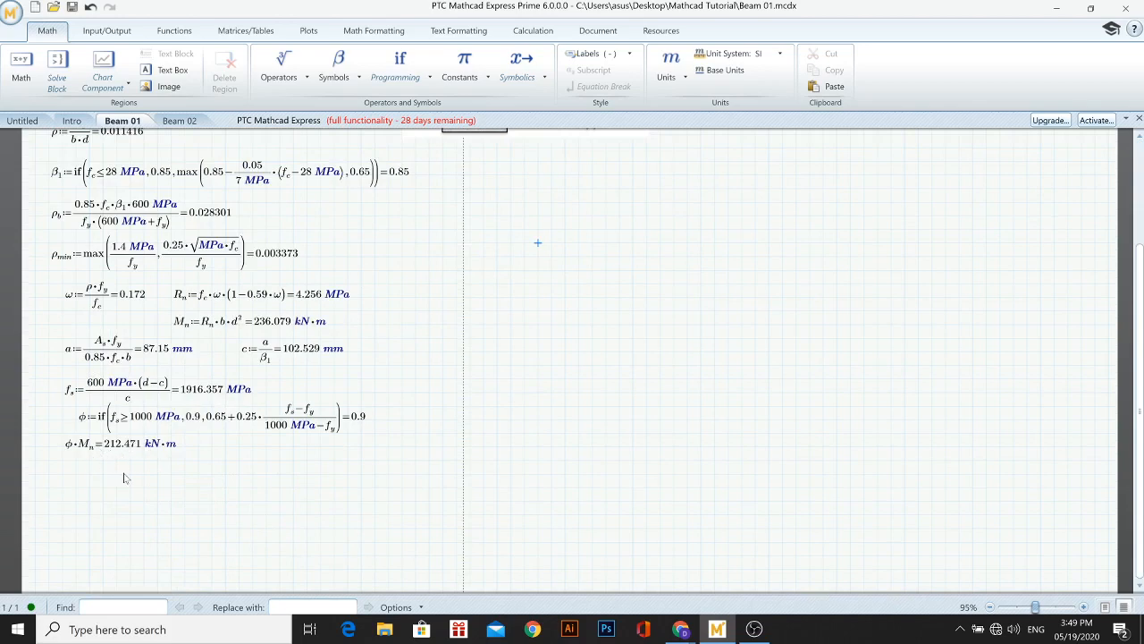
scroll(125, 478, up, 4)
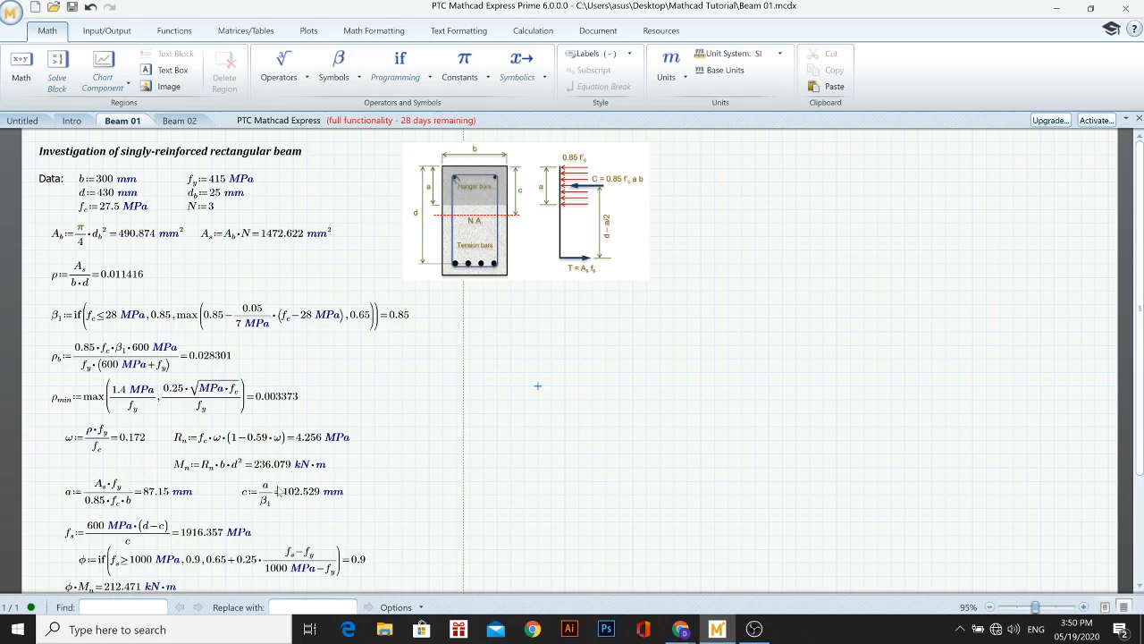
scroll(333, 507, down, 3)
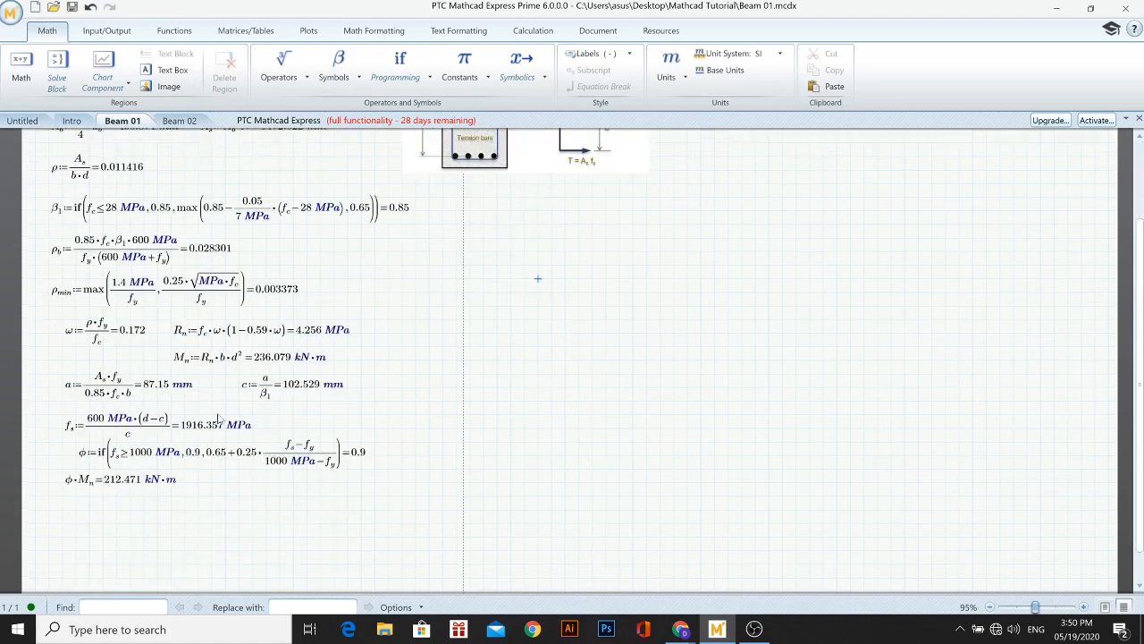
click(117, 485)
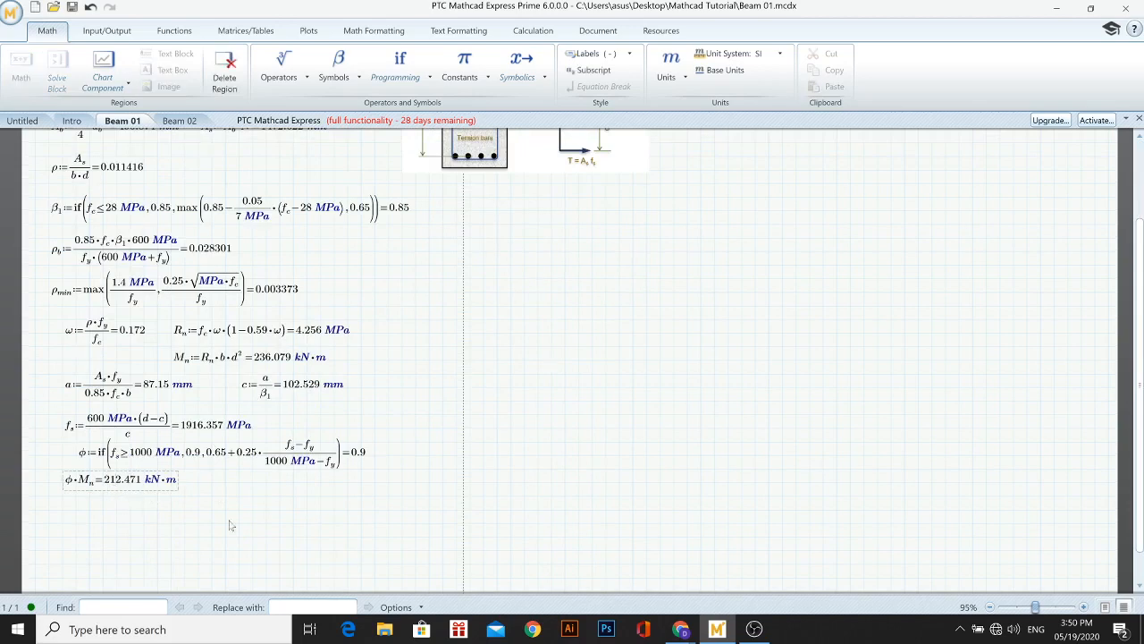
click(257, 360)
click(199, 431)
scroll(373, 479, up, 3)
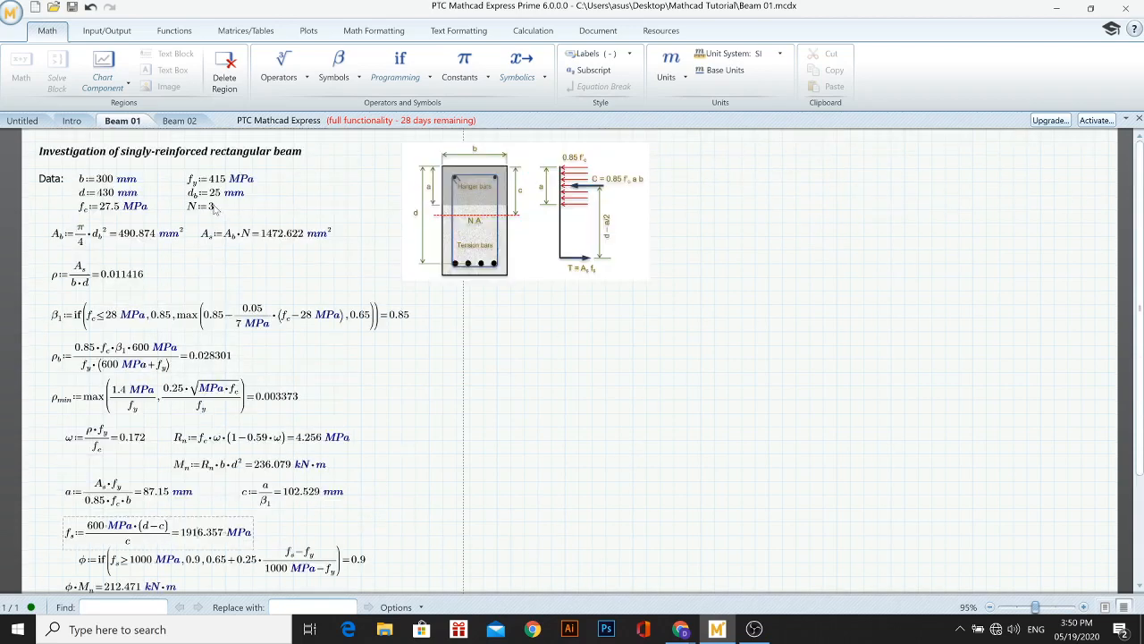
Step: Set the number of bars N to 4 and check the recalculated φ factor and φ·Mn
click(210, 209)
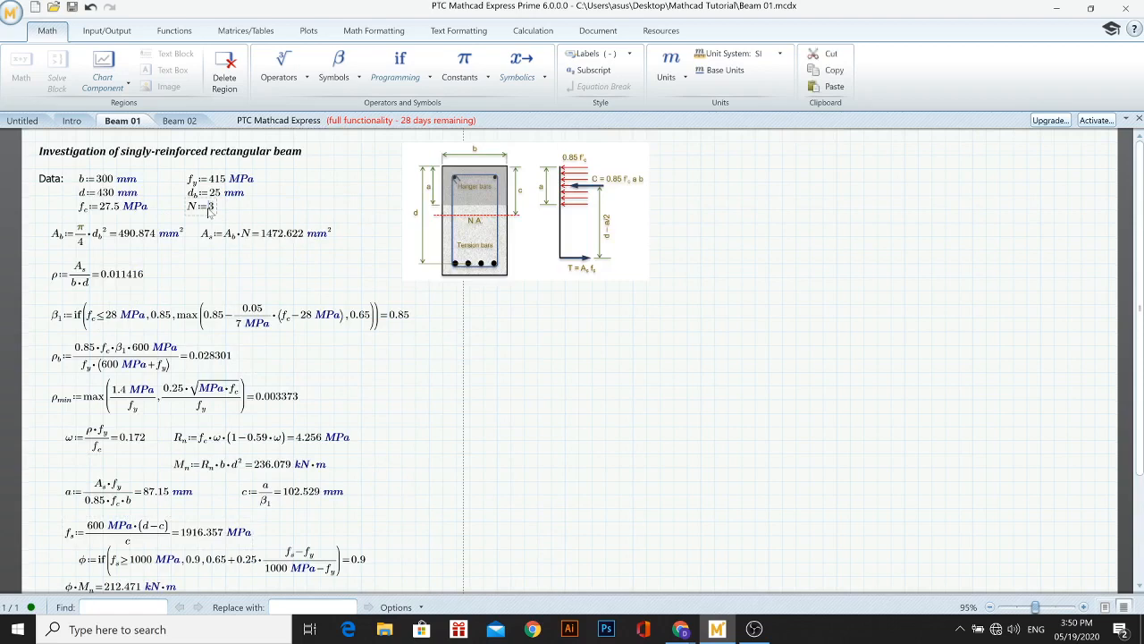
key(BackSpace)
text(4)
click(601, 466)
scroll(601, 466, down, 2)
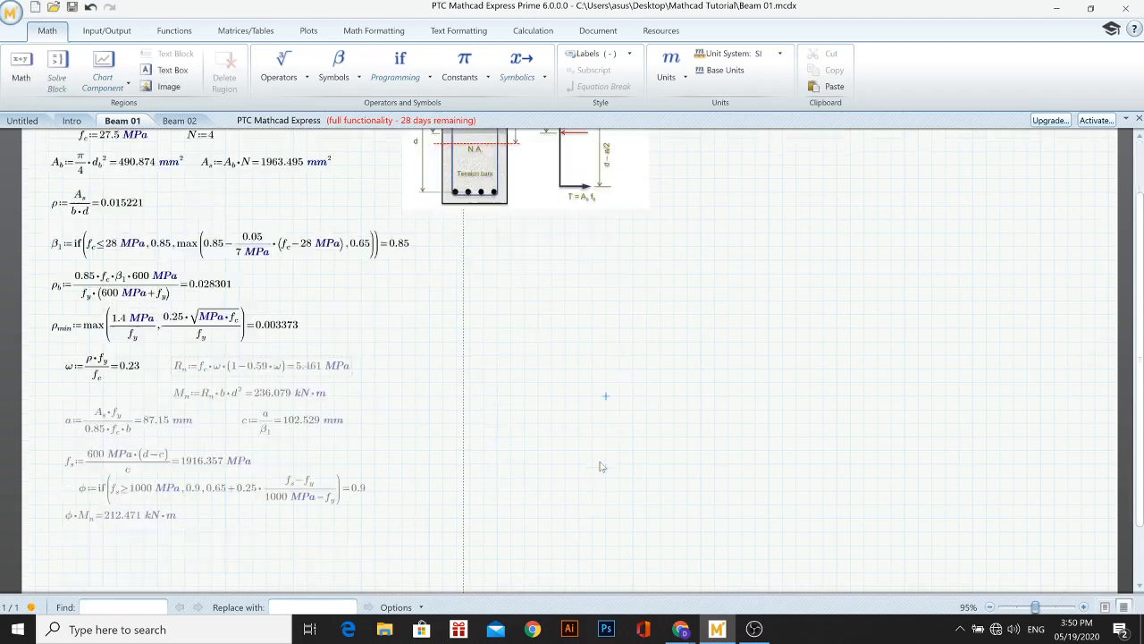
scroll(602, 466, down, 2)
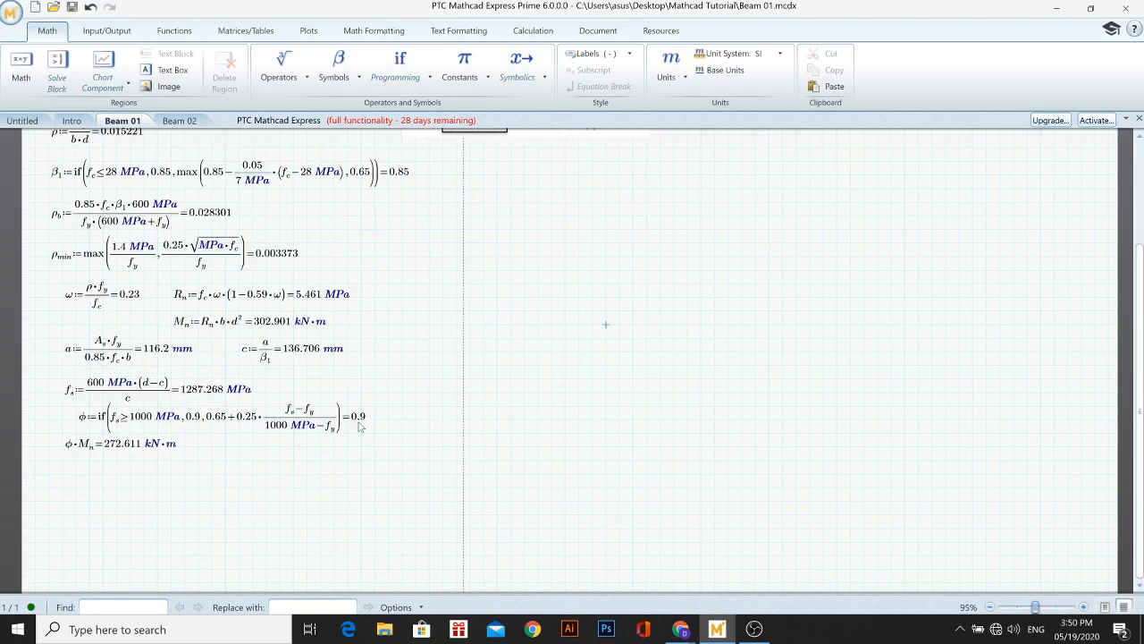
Step: Set the number of bars N to 5 and check the recalculated steel ratio, φ factor and φ·Mn
scroll(337, 481, up, 4)
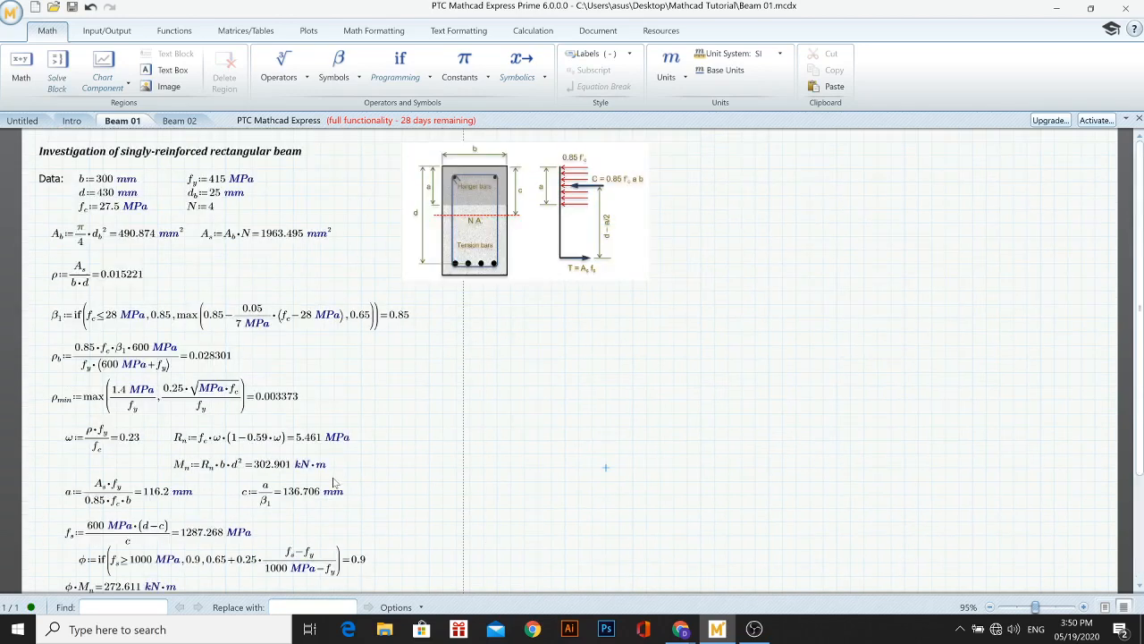
click(211, 207)
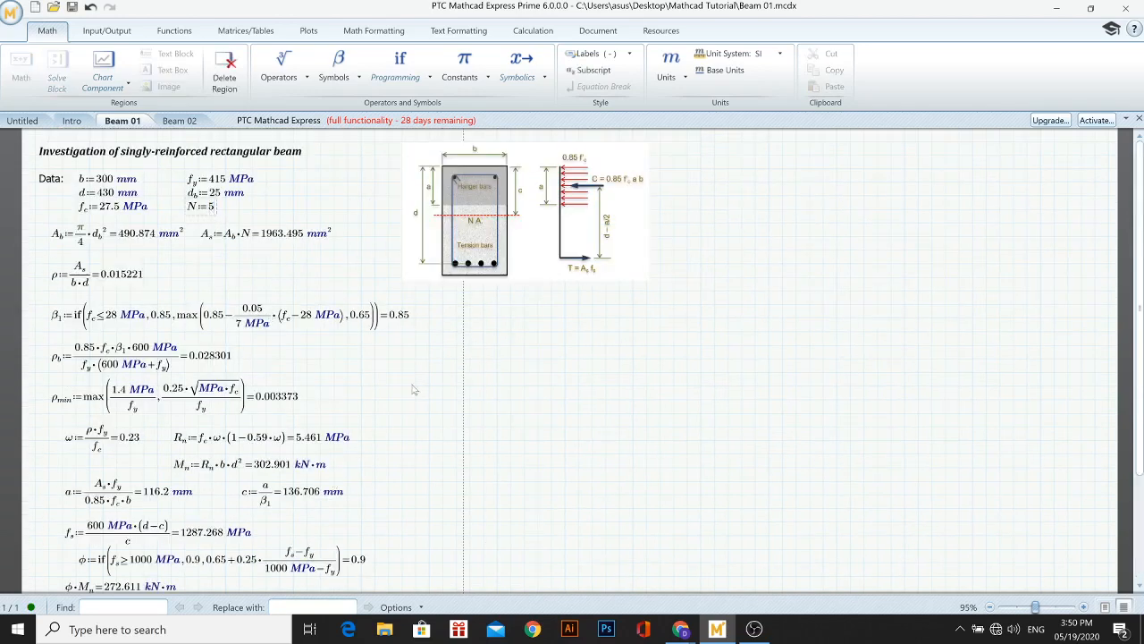
click(526, 429)
scroll(206, 405, down, 3)
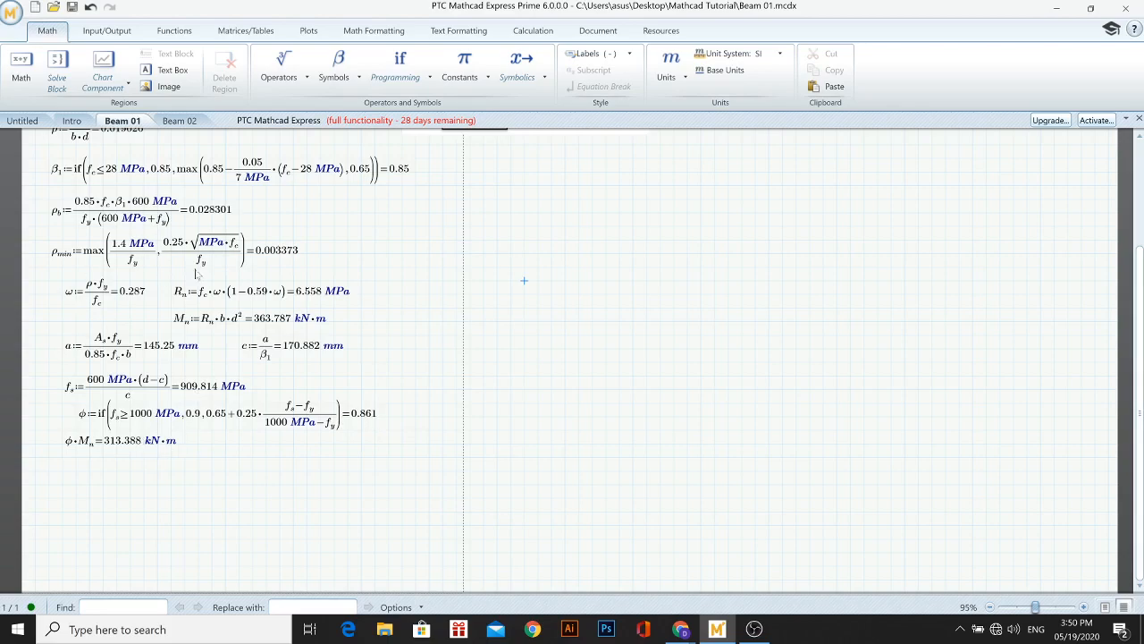
scroll(120, 447, up, 5)
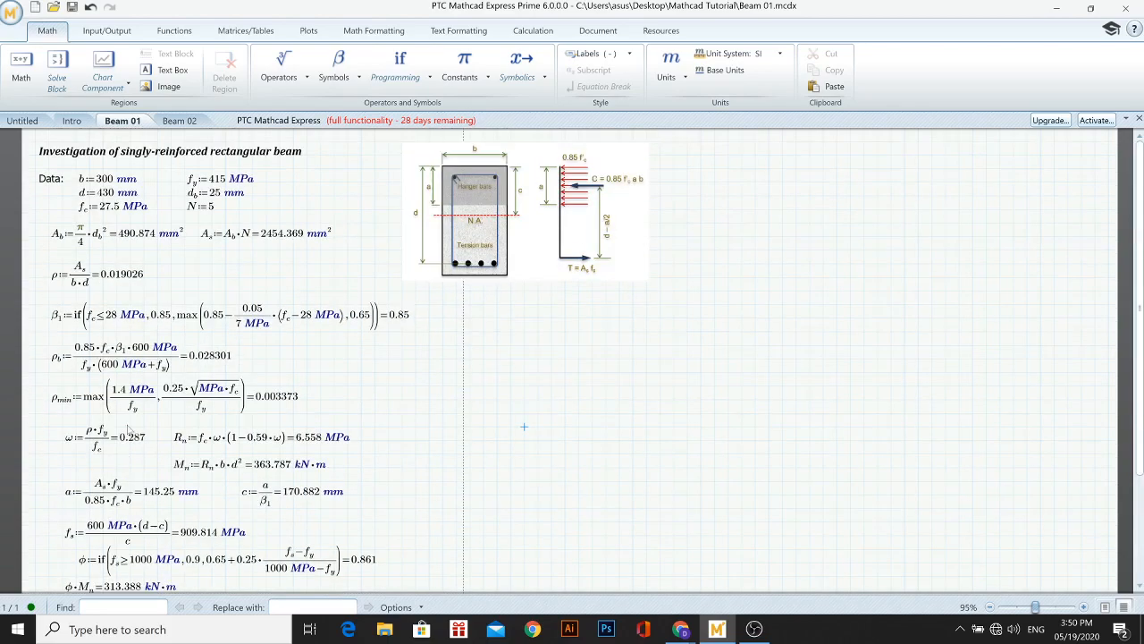
scroll(143, 469, down, 4)
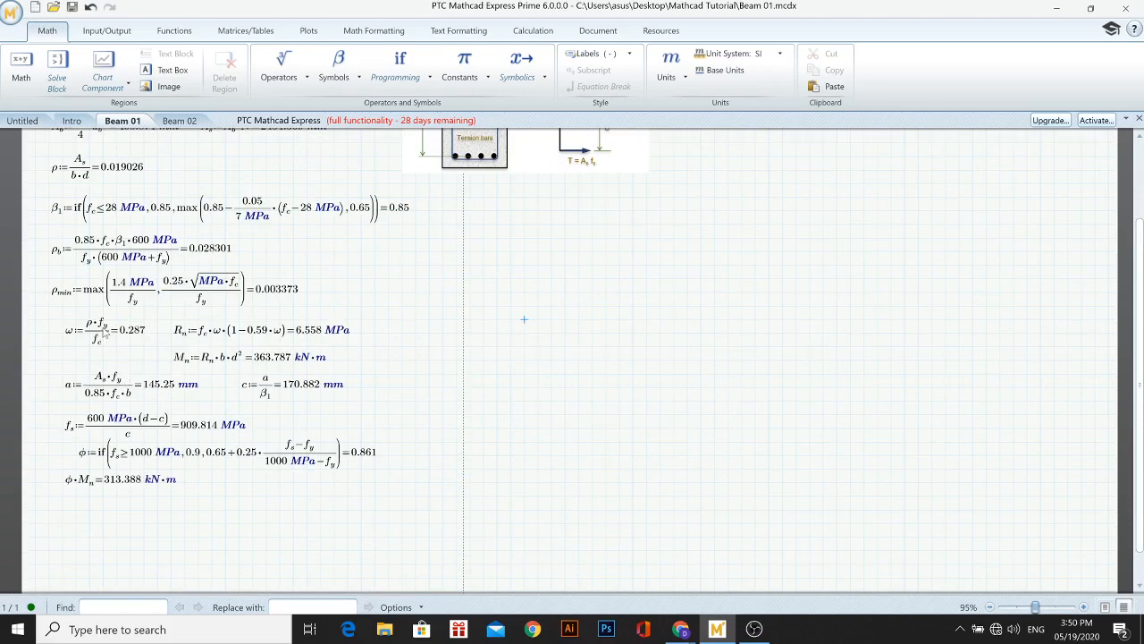
Step: Set the number of bars N to 7 and check the recalculated steel stress and φ·Mn
scroll(187, 378, up, 3)
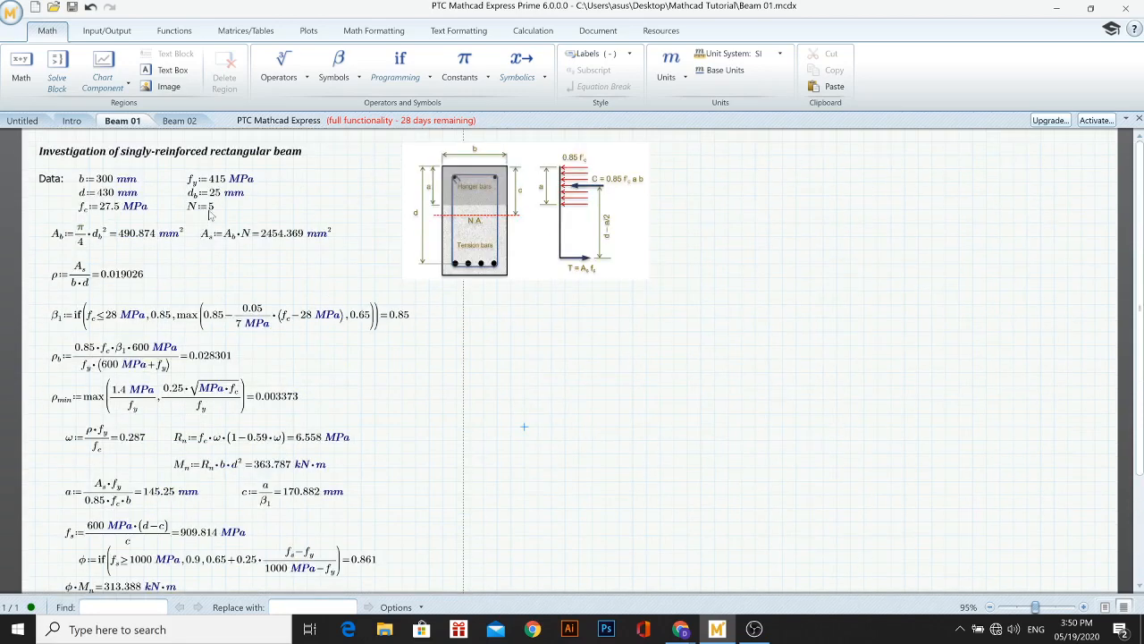
click(211, 212)
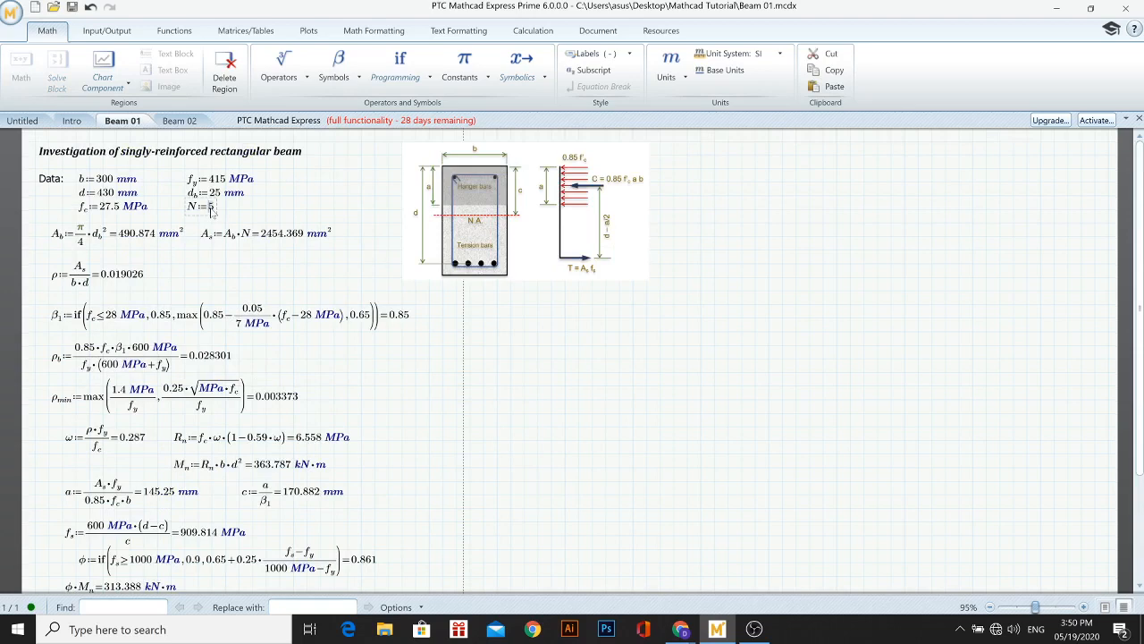
key(BackSpace)
text(7)
click(588, 415)
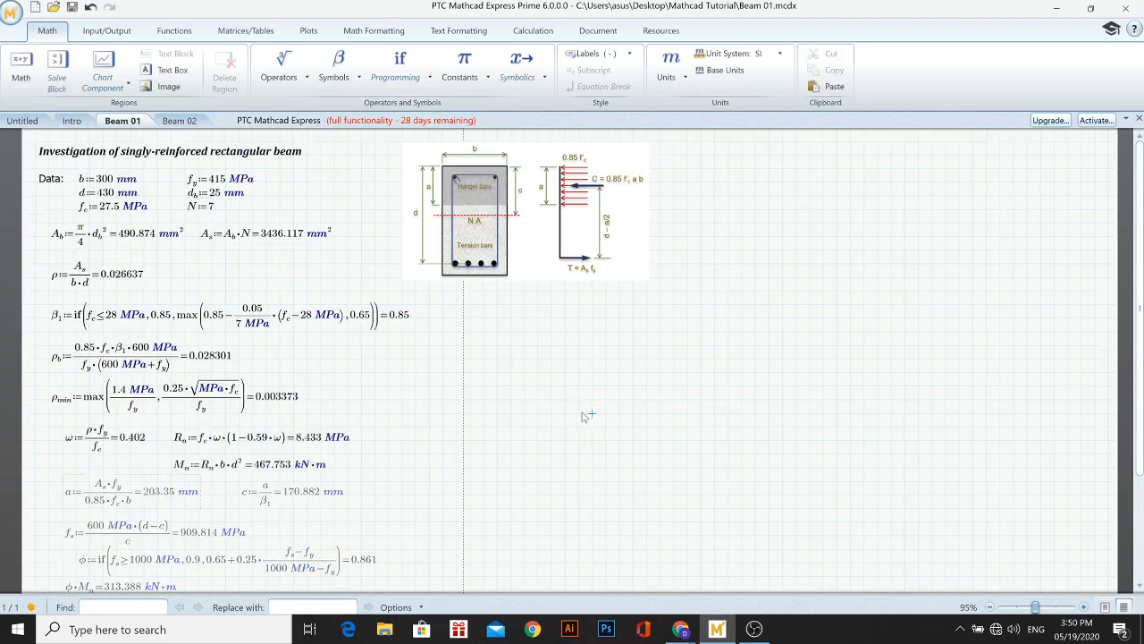
scroll(582, 416, down, 2)
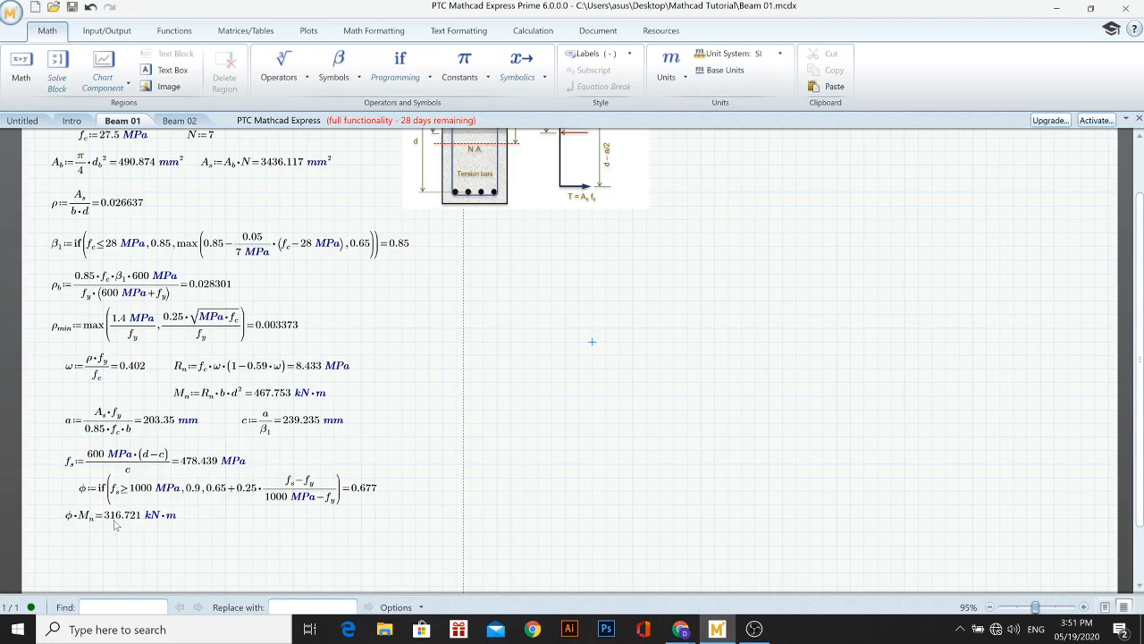
Step: Set the number of bars N to 8 and compare the recalculated ρ with the balanced ratio ρb
scroll(120, 534, up, 2)
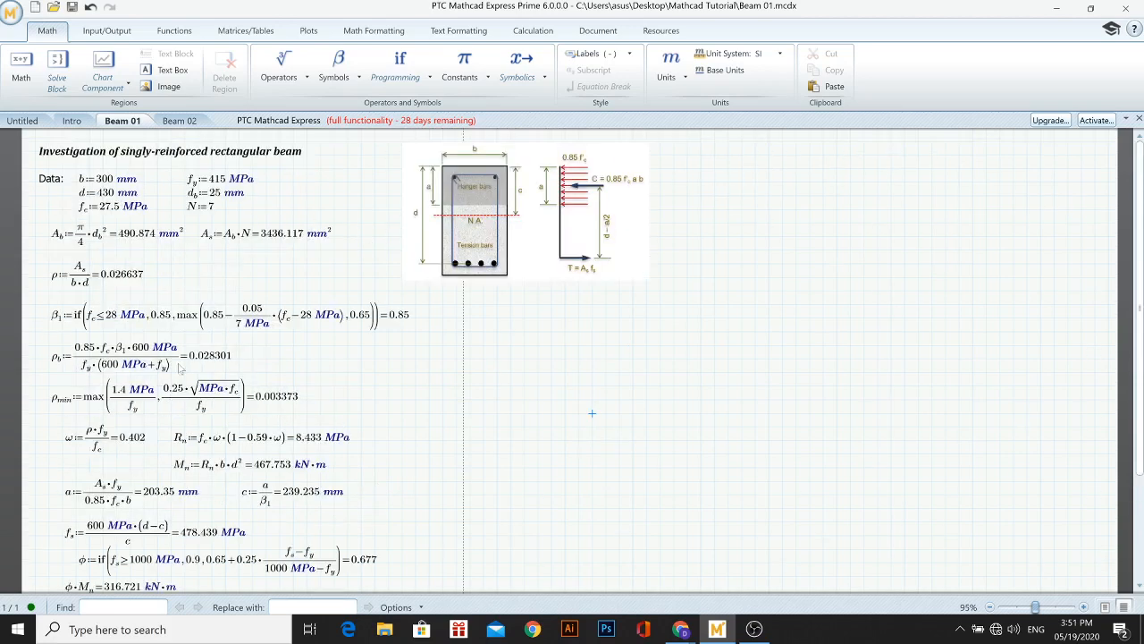
click(212, 210)
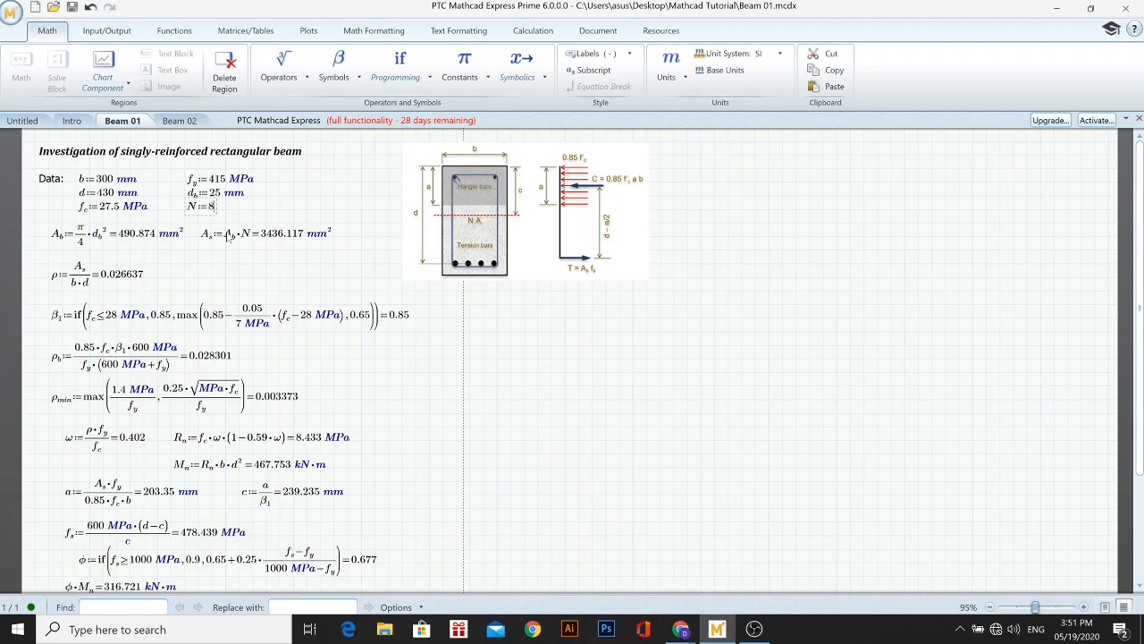
click(593, 440)
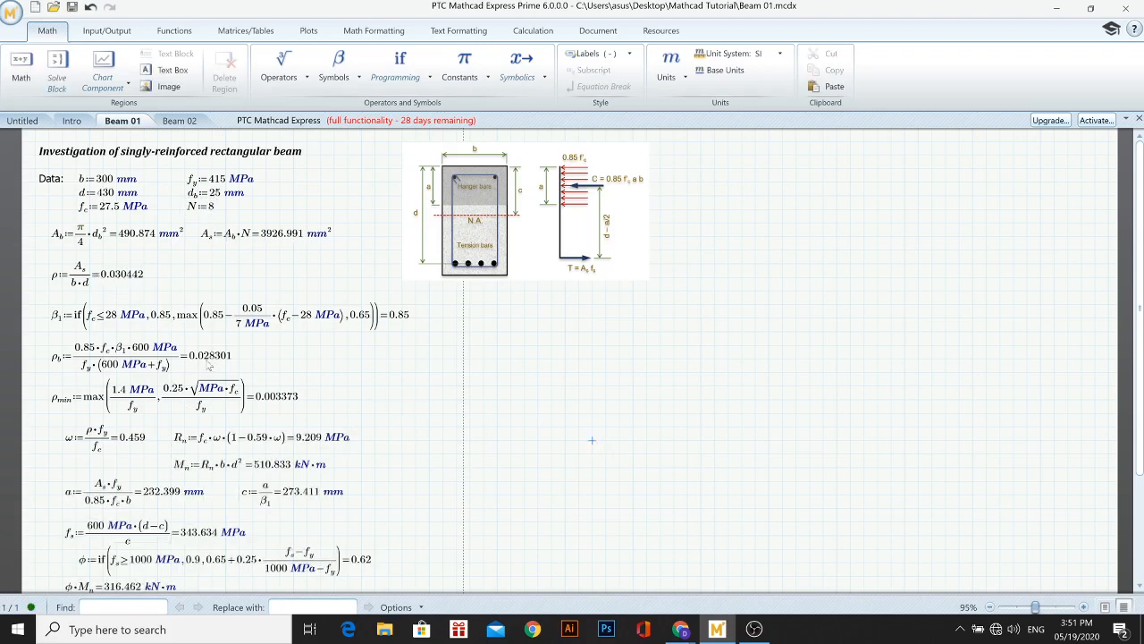
scroll(210, 361, down, 3)
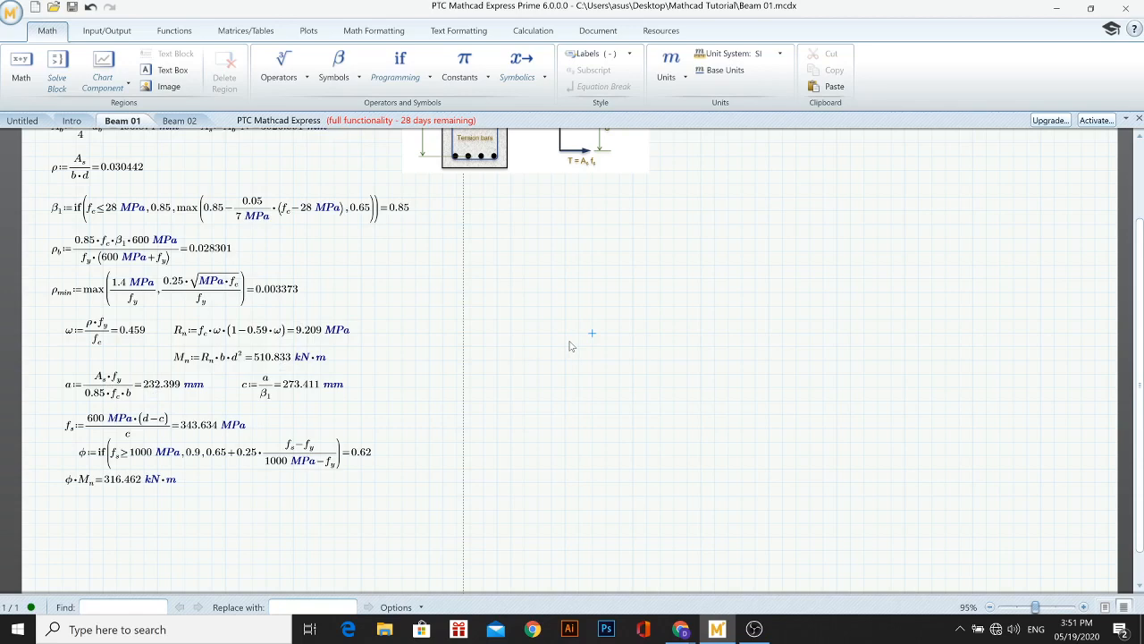
Step: Enlarge the beam section and stress block diagram and move it past the page margin, clear of the calculations
scroll(570, 344, up, 3)
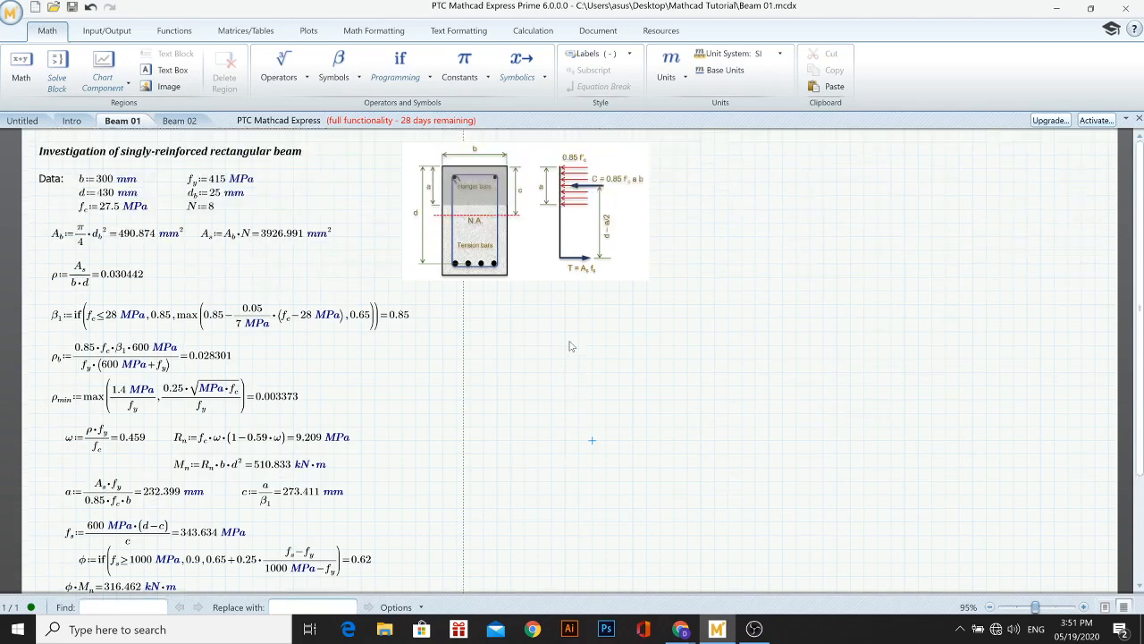
click(591, 242)
drag(651, 212, 833, 237)
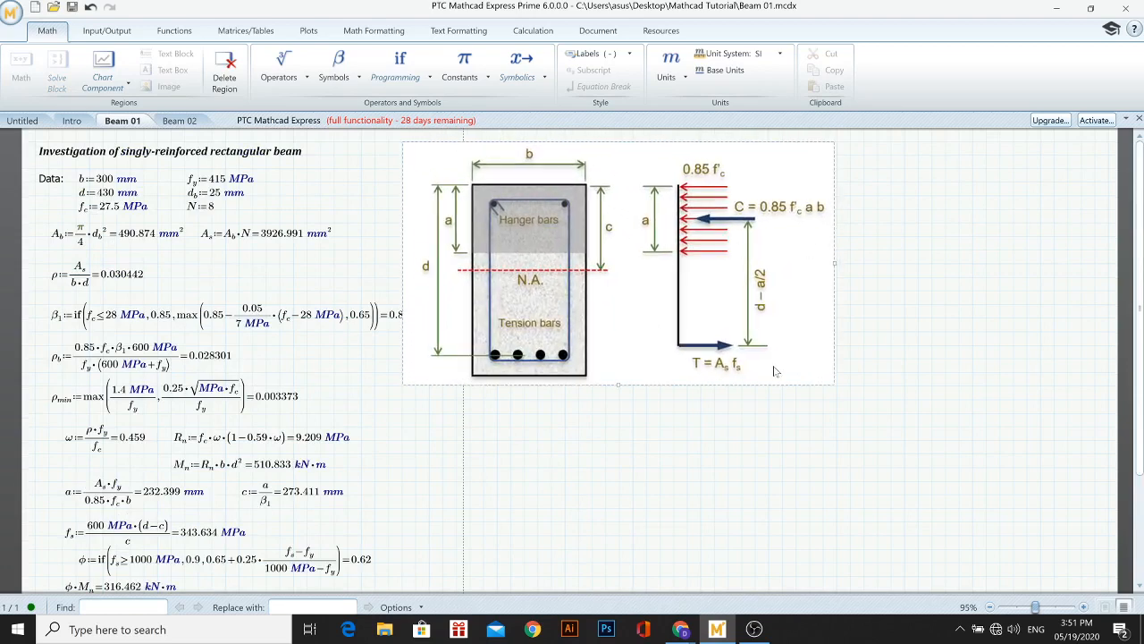
click(695, 387)
drag(696, 388, 740, 382)
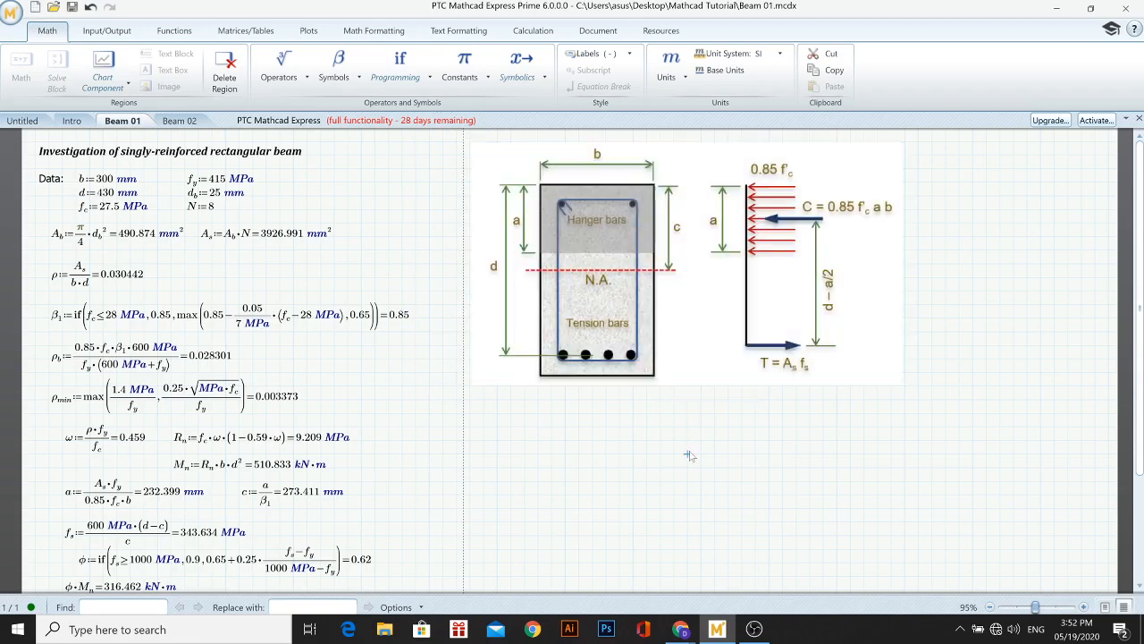
click(687, 454)
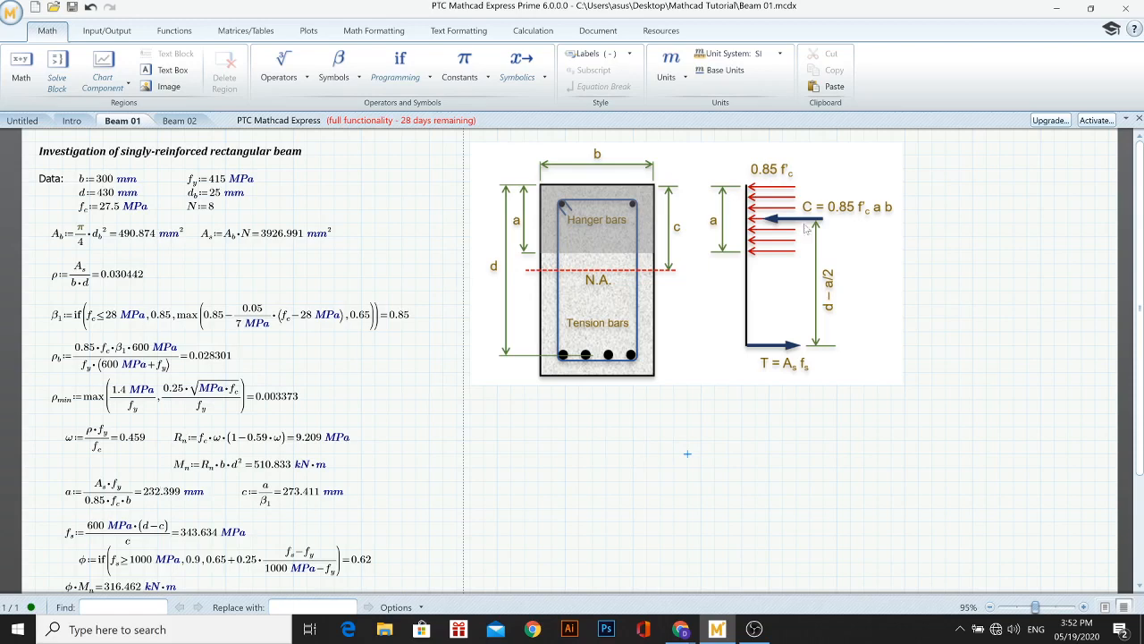
Step: Switch to the Beam 02 worksheet and select the regions from the input data down to the β1 formula
click(177, 121)
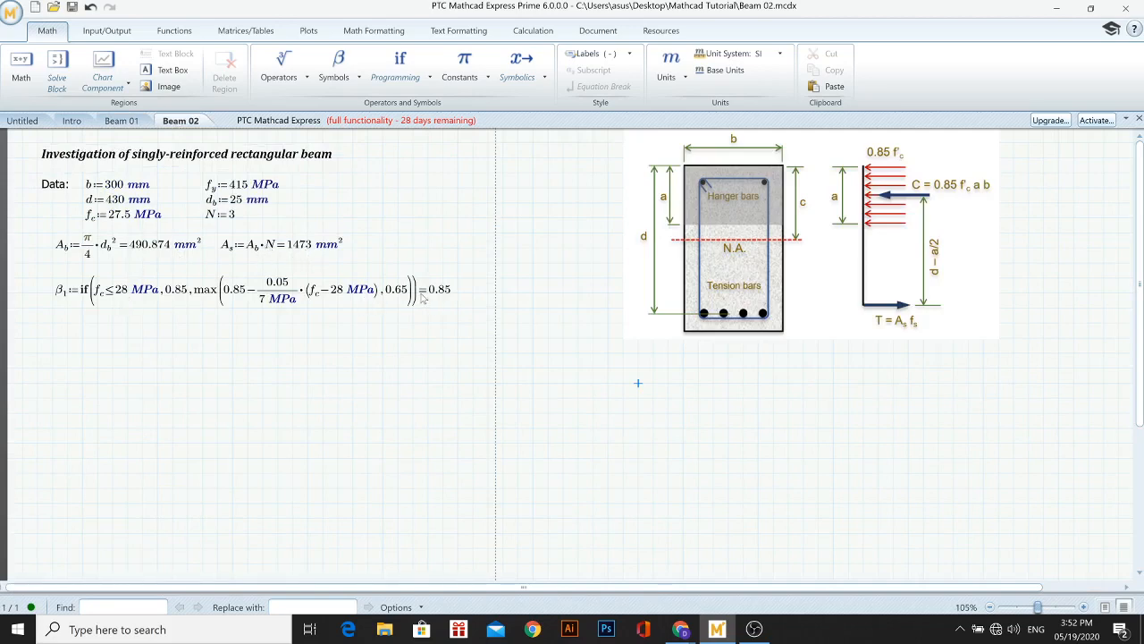
click(322, 338)
drag(323, 341, 2, 203)
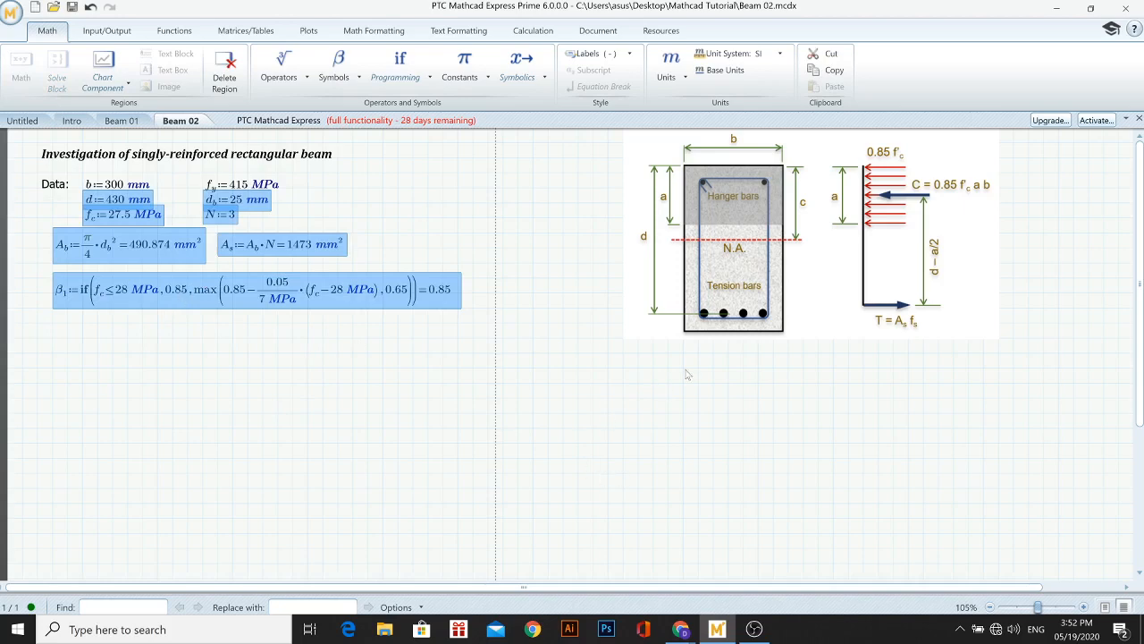
Step: Start an equation for the stress block depth a with an equality sign, below the beam diagram
click(656, 372)
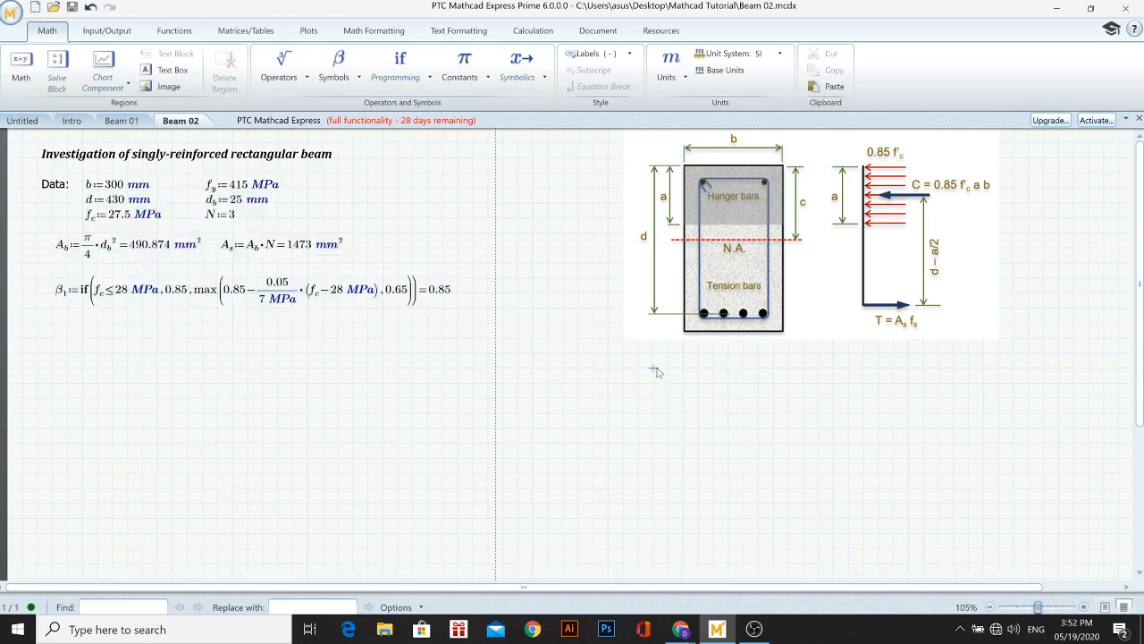
text(a )
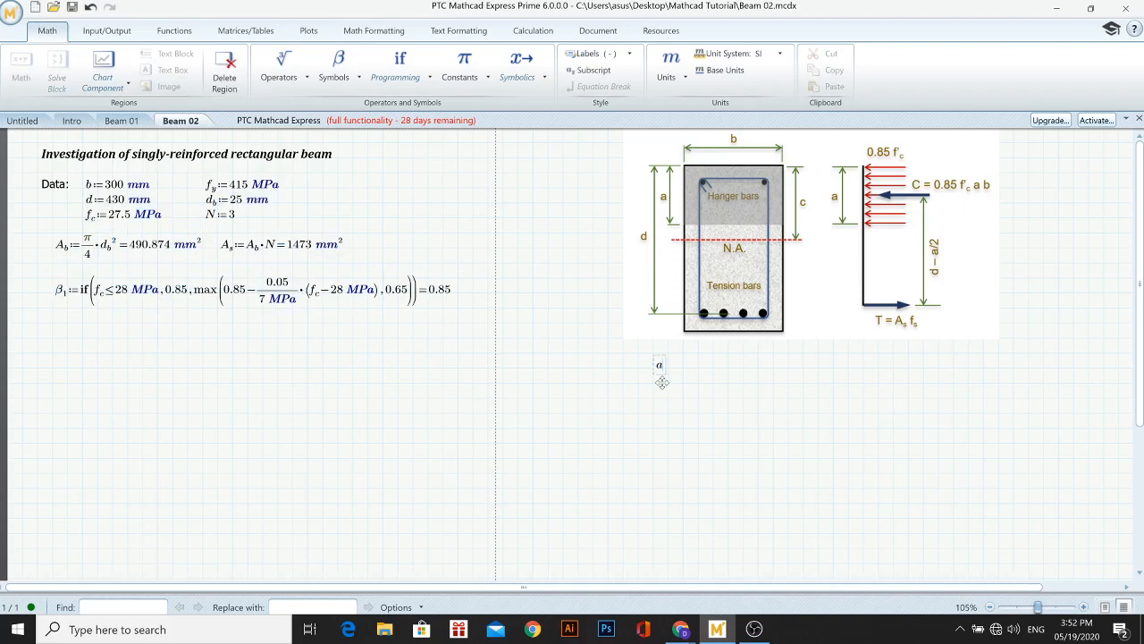
text(=)
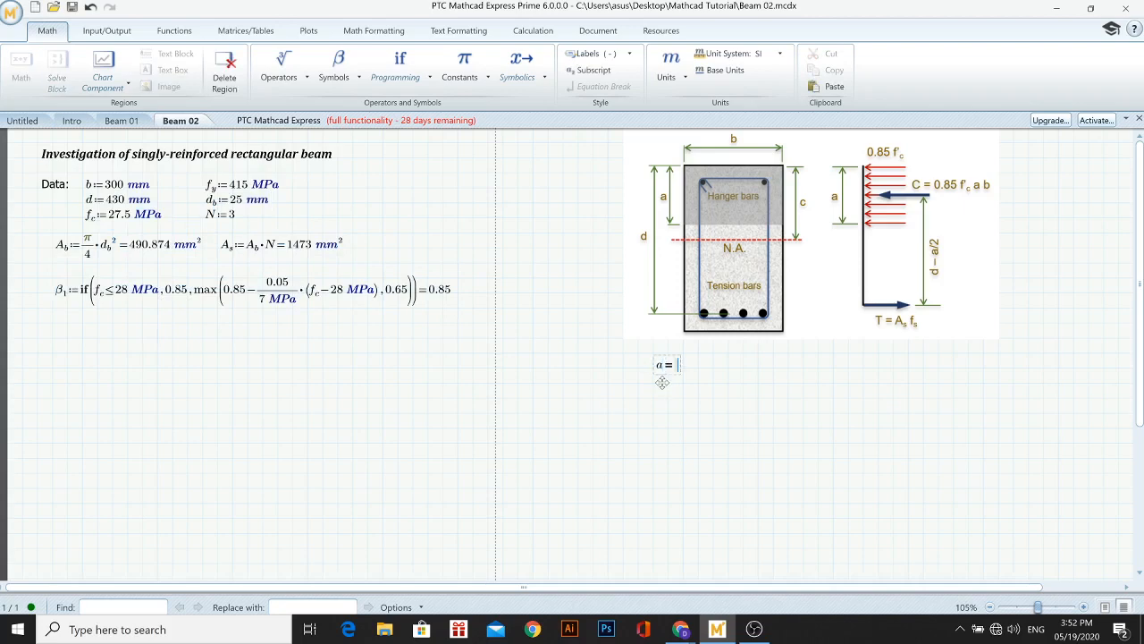